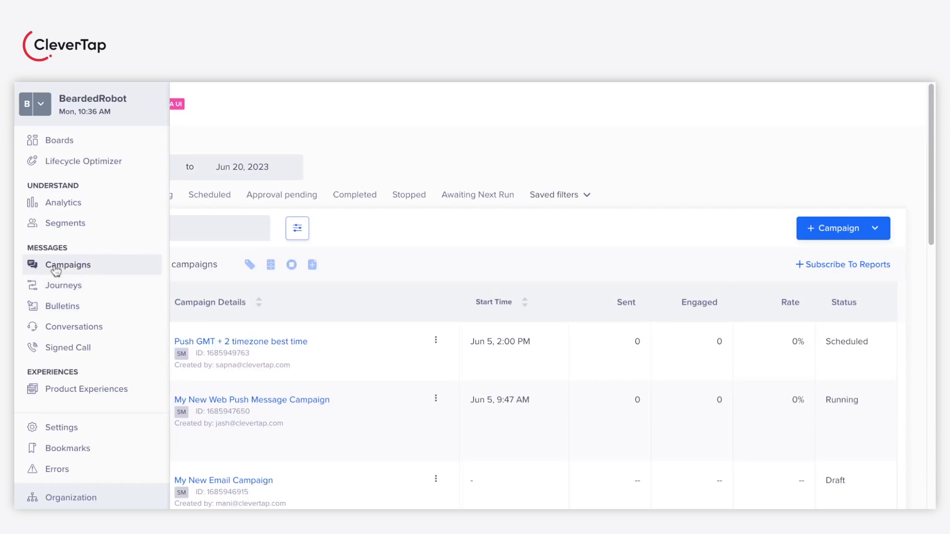
Create a new Web Push campaign from the + Campaign channel dropdown.
left_click(833, 230)
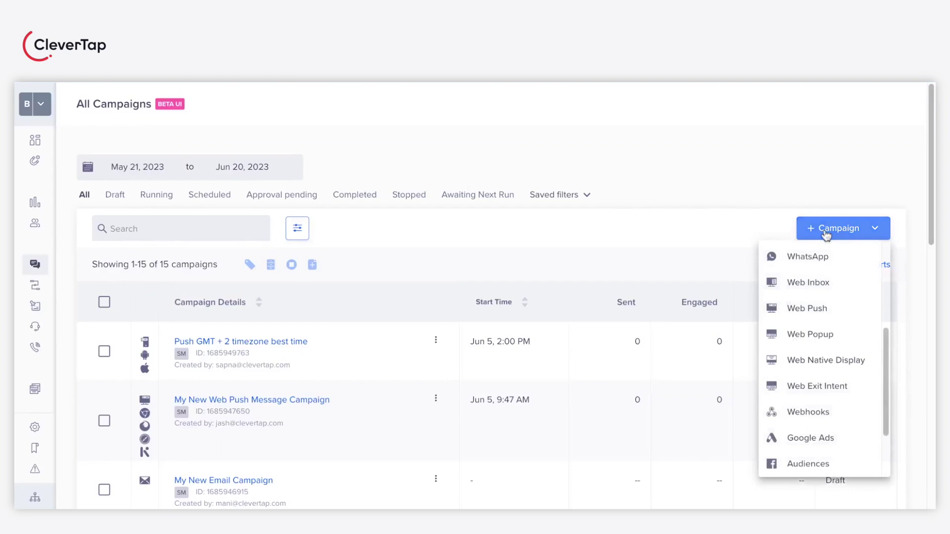
scroll(830, 301, "down", 1)
scroll(829, 297, "up", 1)
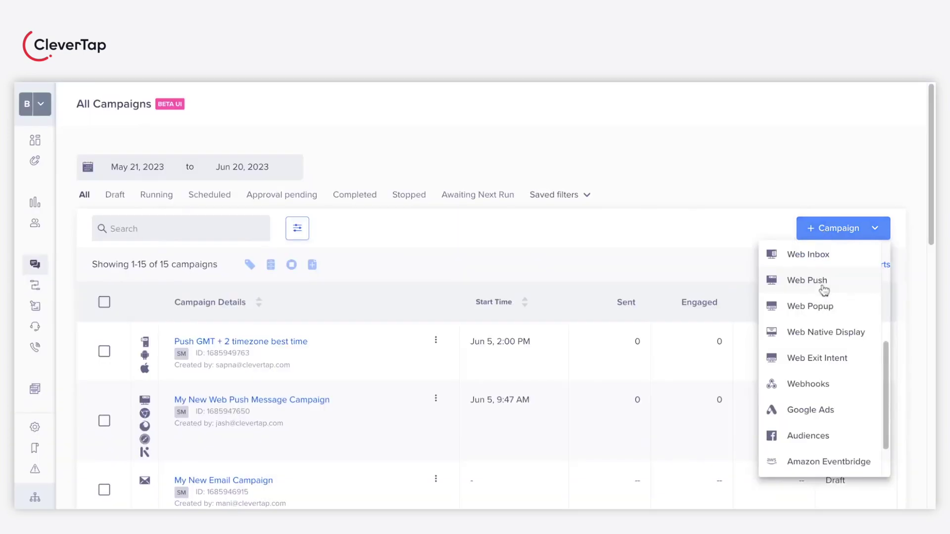
left_click(817, 277)
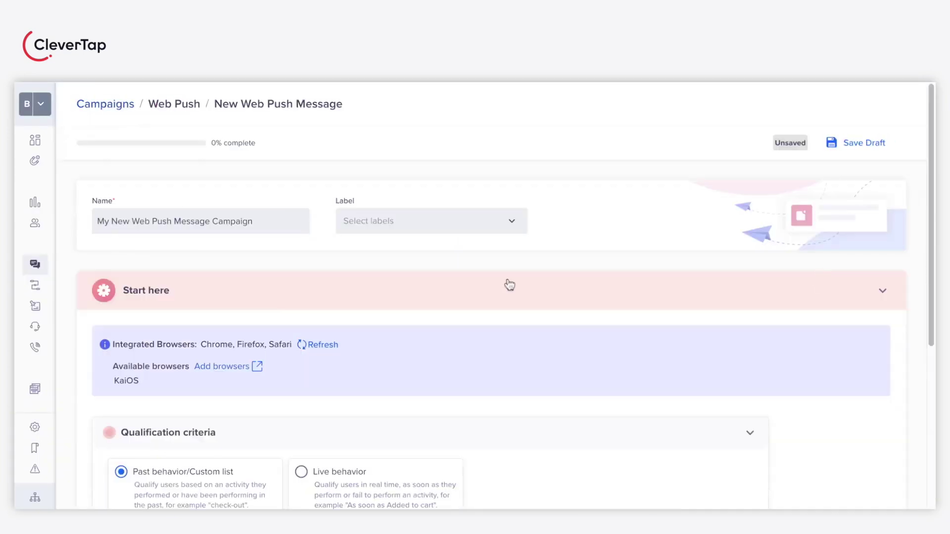
Review the integrated browsers and confirm Past behavior/Custom list as the qualification criteria.
scroll(510, 284, "down", 1)
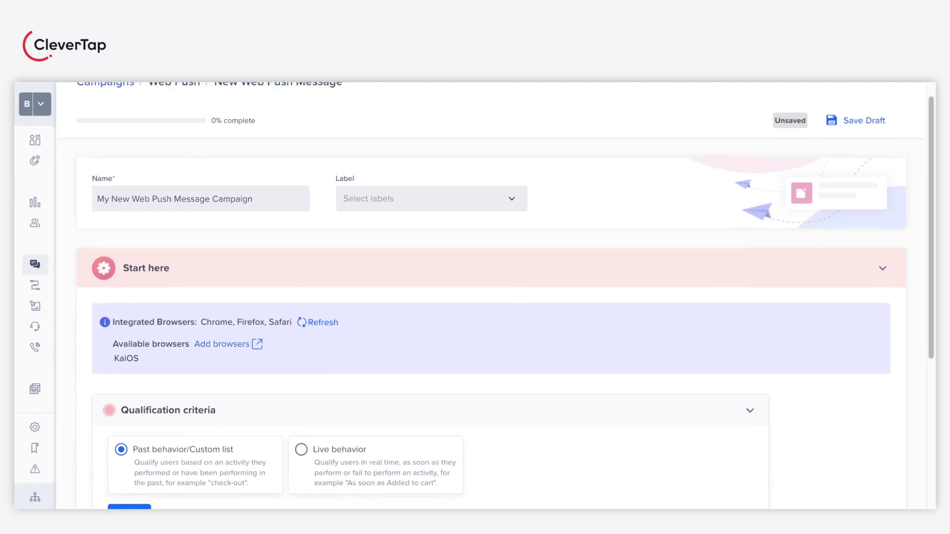
scroll(495, 312, "down", 3)
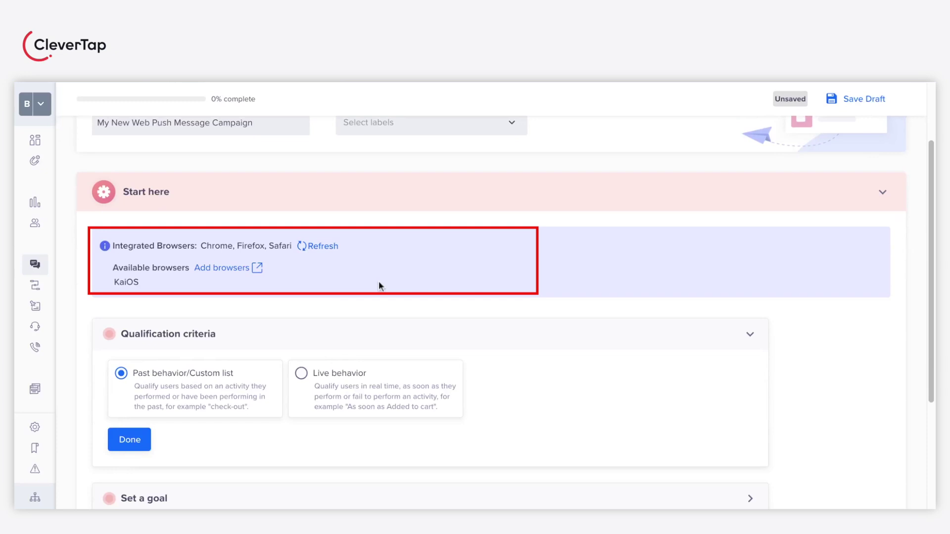
scroll(378, 281, "down", 6)
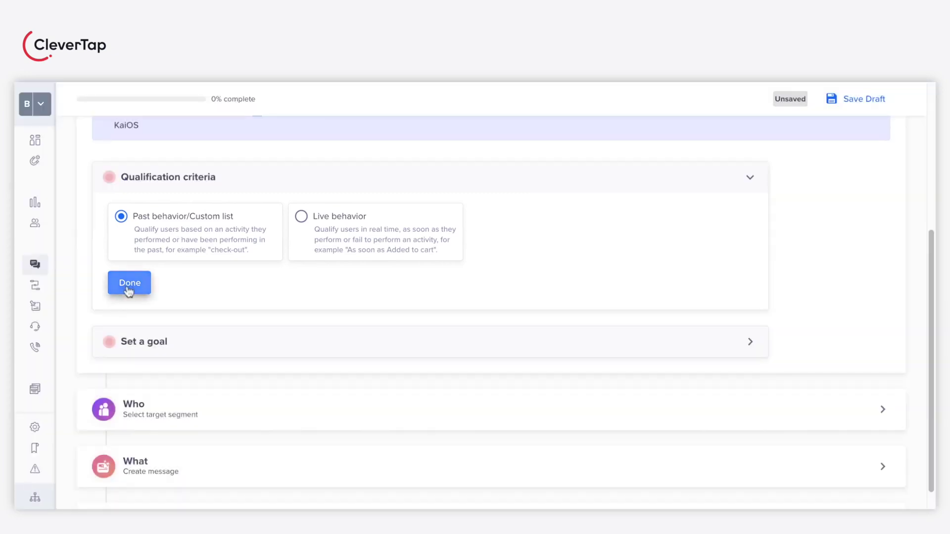
left_click(128, 288)
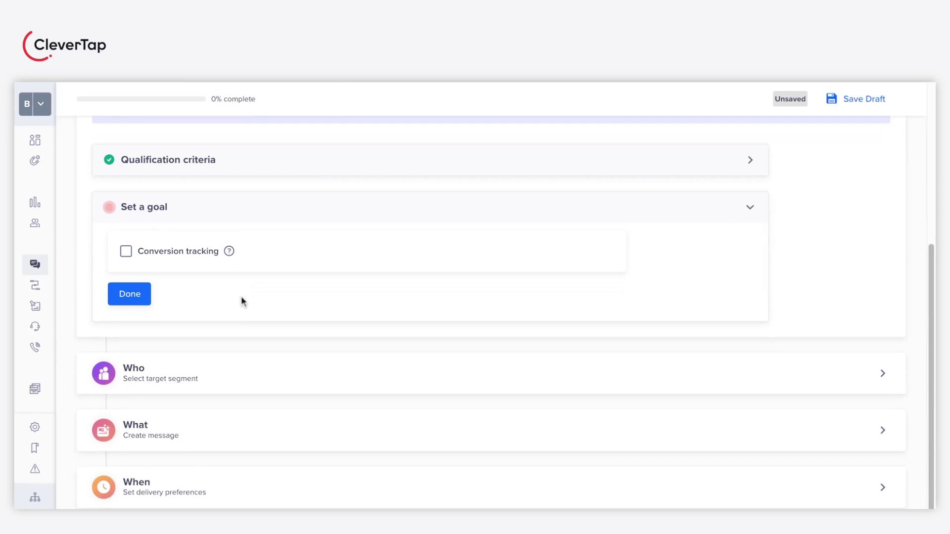
Enable conversion tracking on Charged with a 1 Week conversion time.
left_click(125, 251)
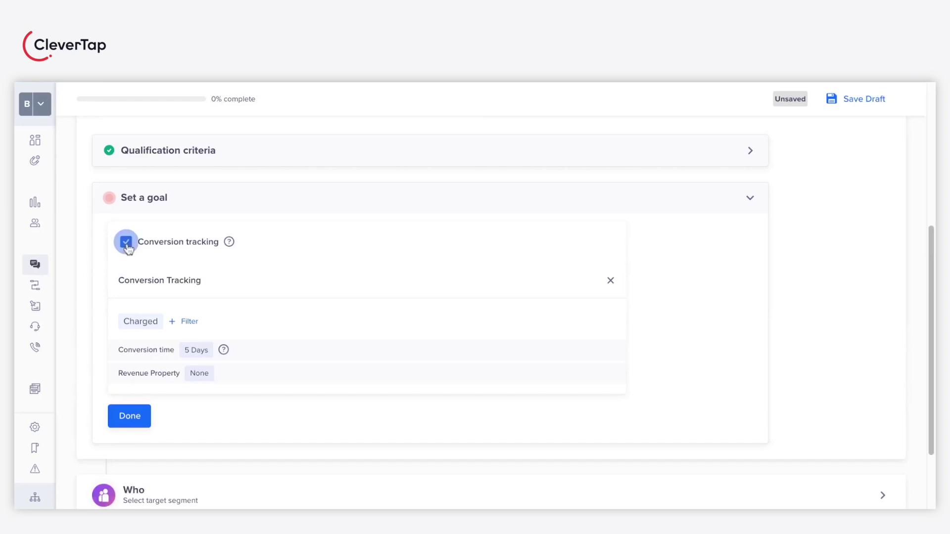
scroll(153, 354, "down", 2)
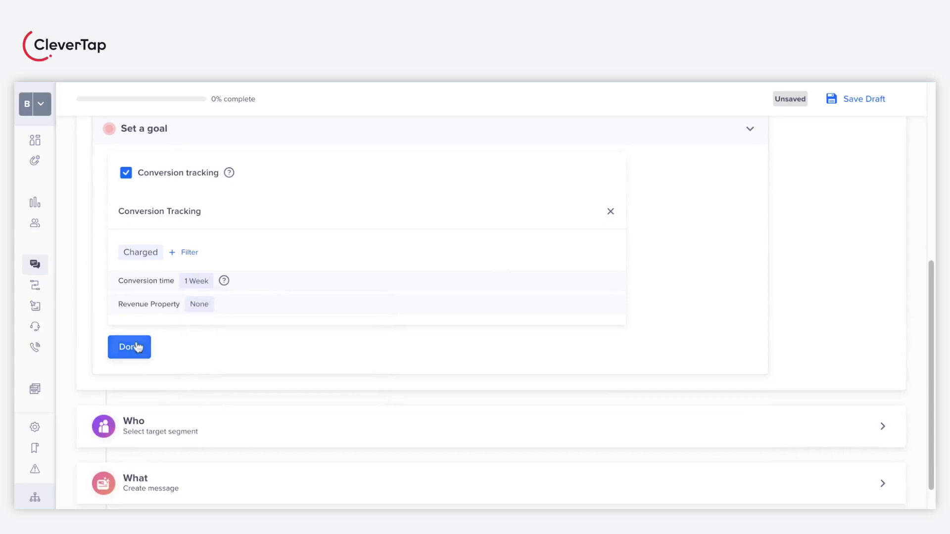
Confirm the goal and set the target segment's event to Added To Cart.
left_click(137, 348)
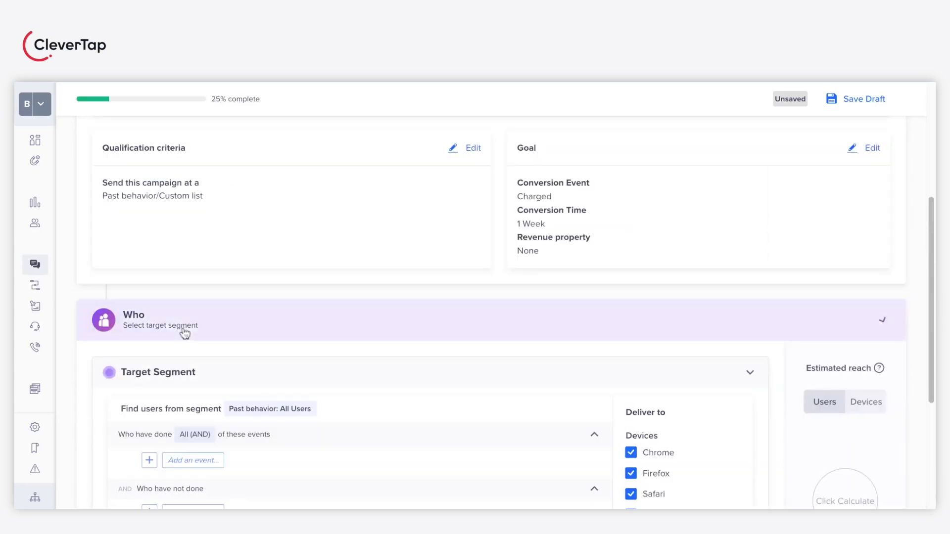
scroll(347, 345, "down", 3)
scroll(347, 345, "down", 1)
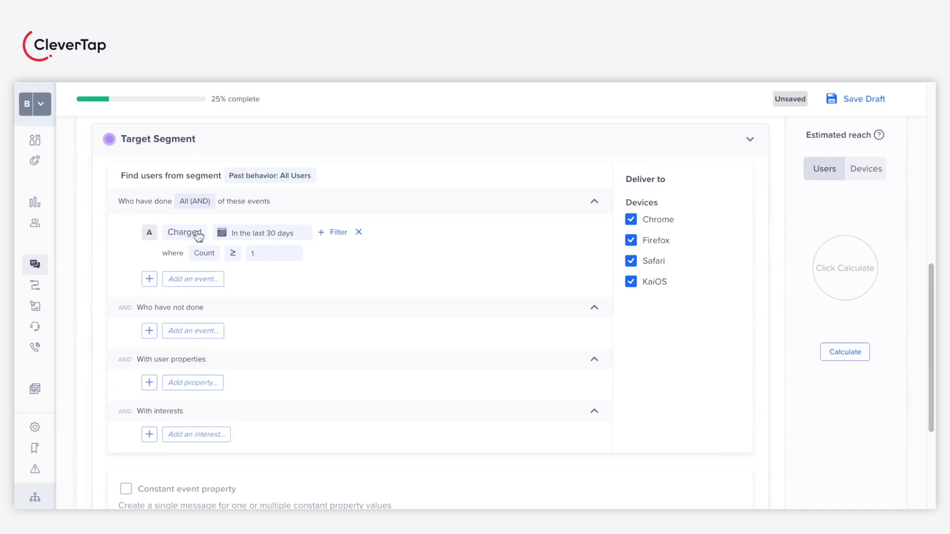
left_click(196, 232)
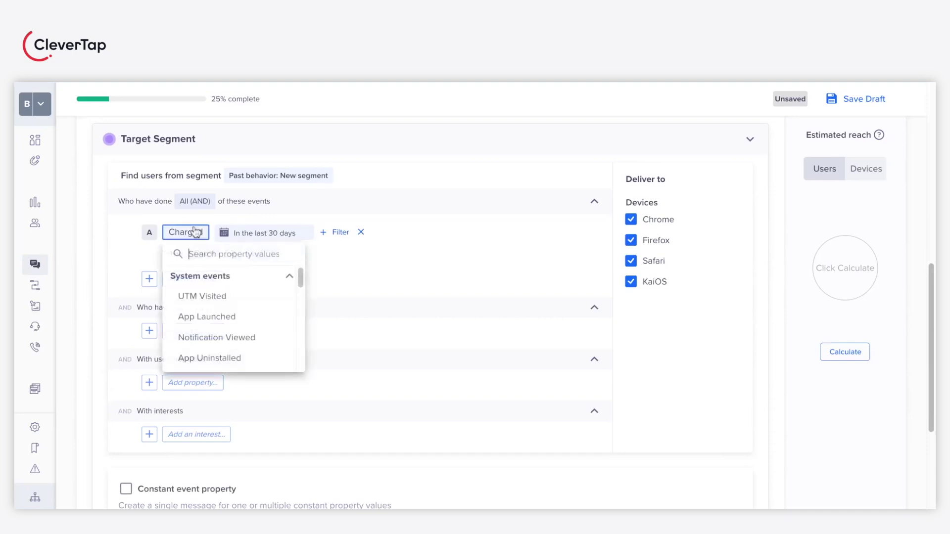
type("add")
left_click(210, 295)
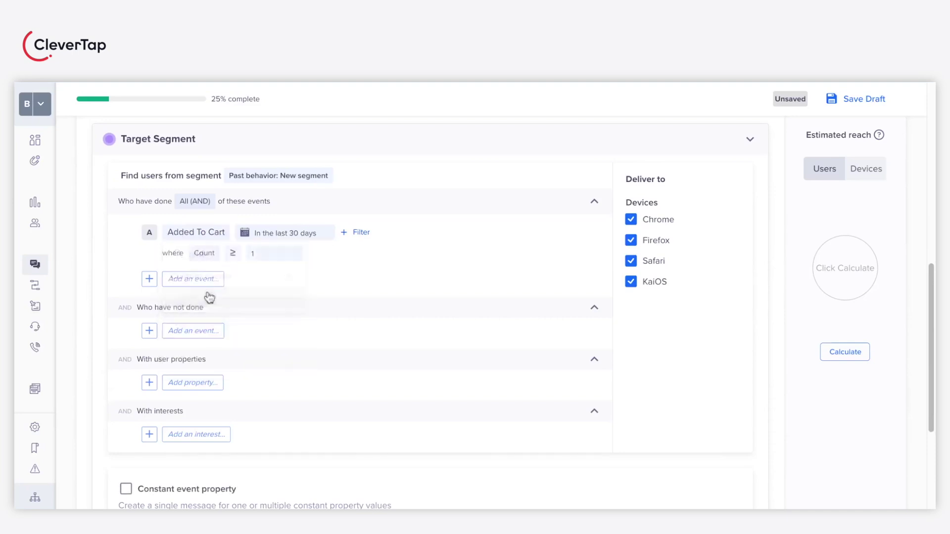
Exclude users who did Charged in the last 30 days and finish the segment.
left_click(192, 330)
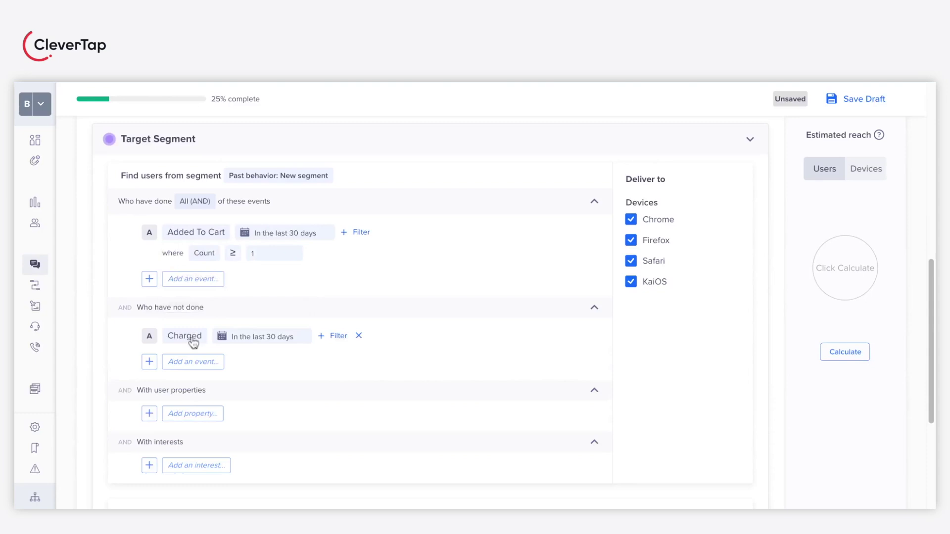
scroll(307, 386, "down", 2)
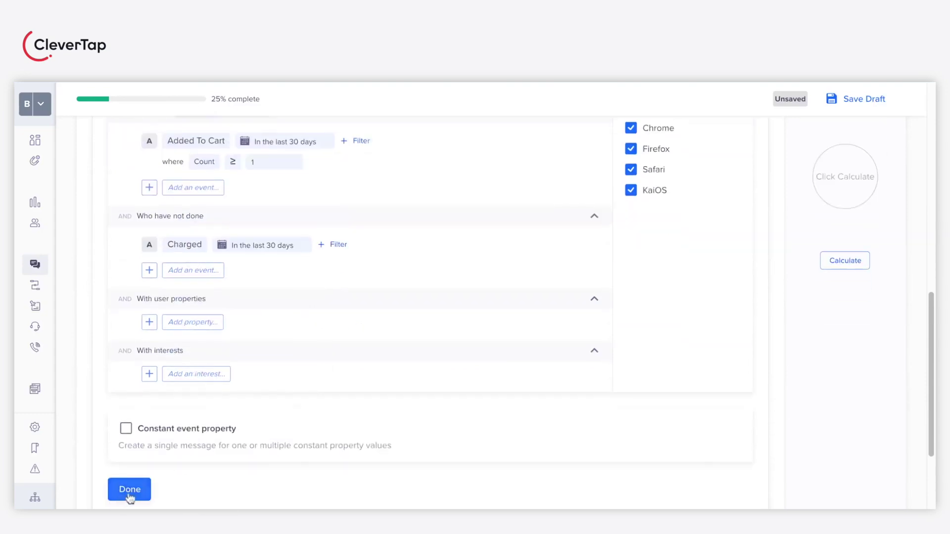
scroll(130, 495, "down", 2)
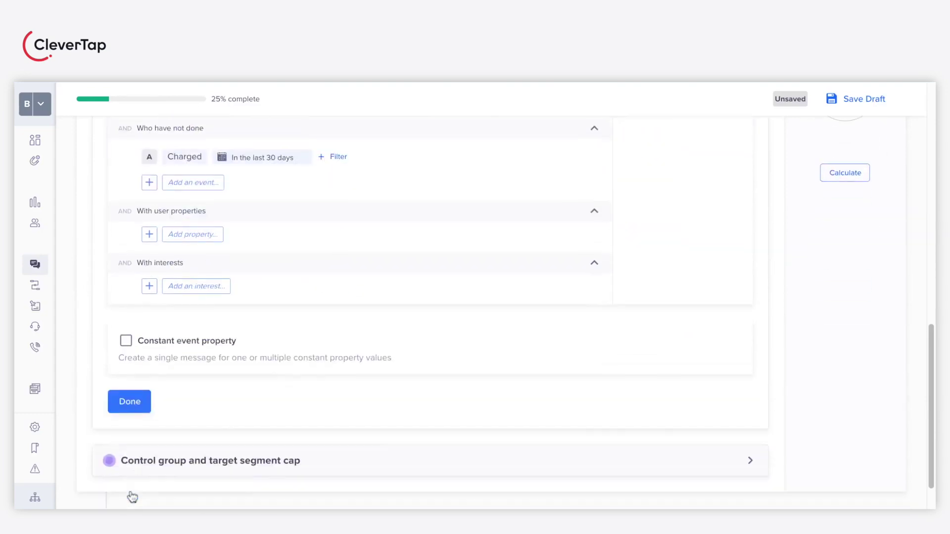
left_click(128, 400)
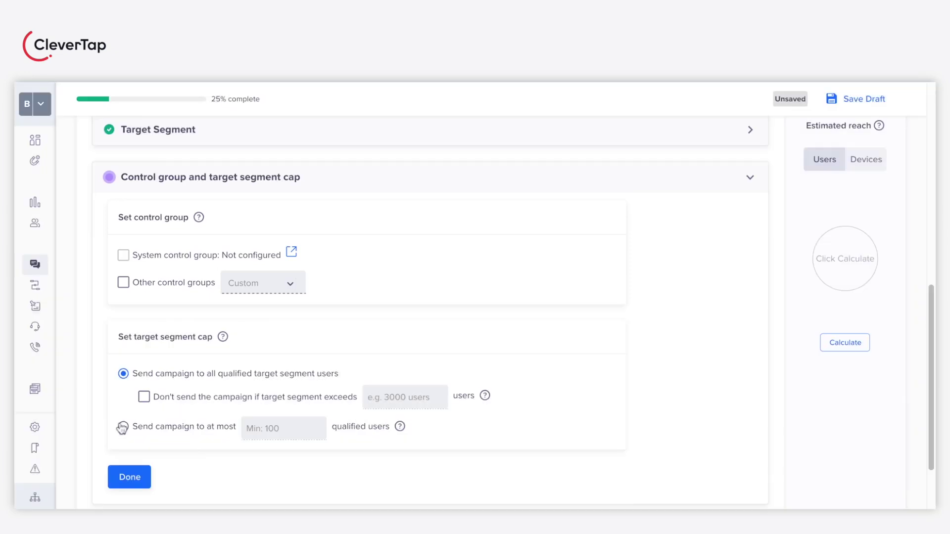
Limit the campaign to send to at most 5000 qualified users.
left_click(122, 428)
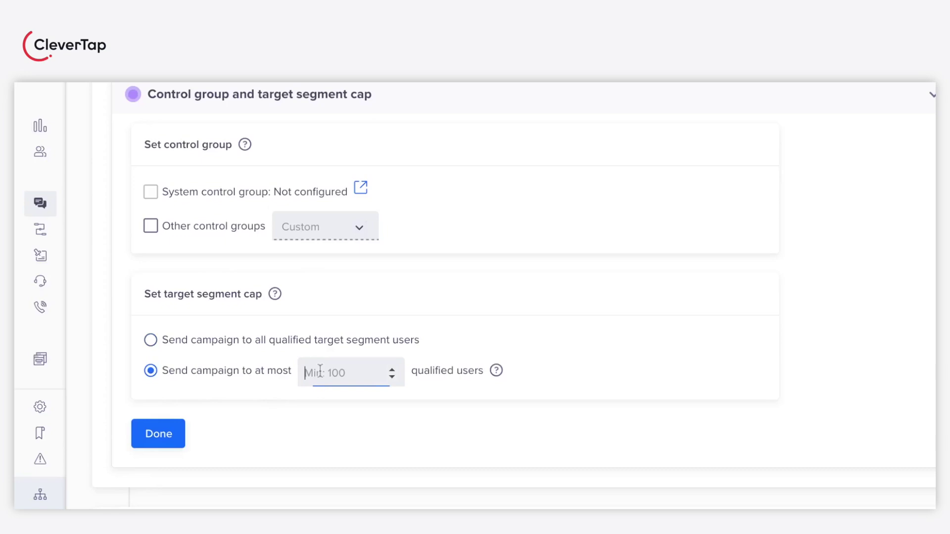
left_click(260, 427)
type("5000")
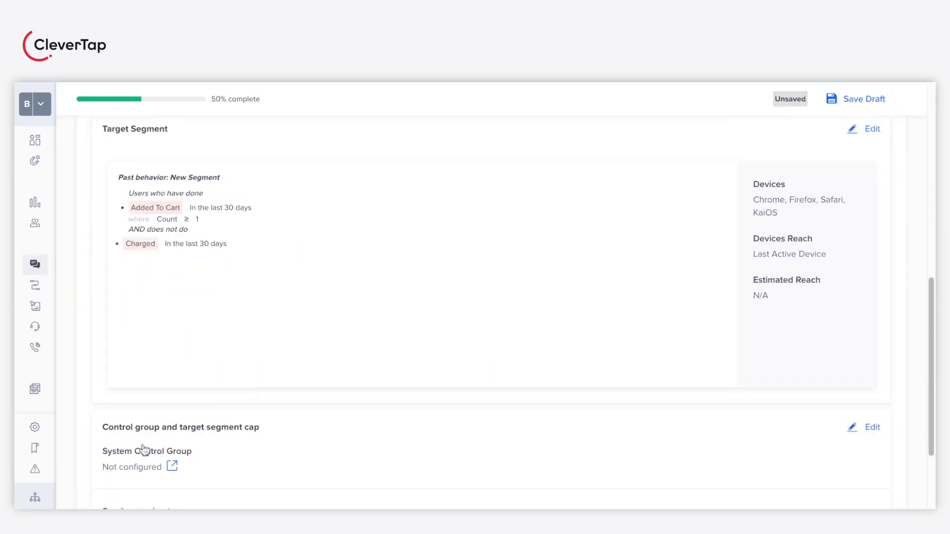
Expand the What section and go to the Single Message editor.
scroll(227, 384, "down", 1)
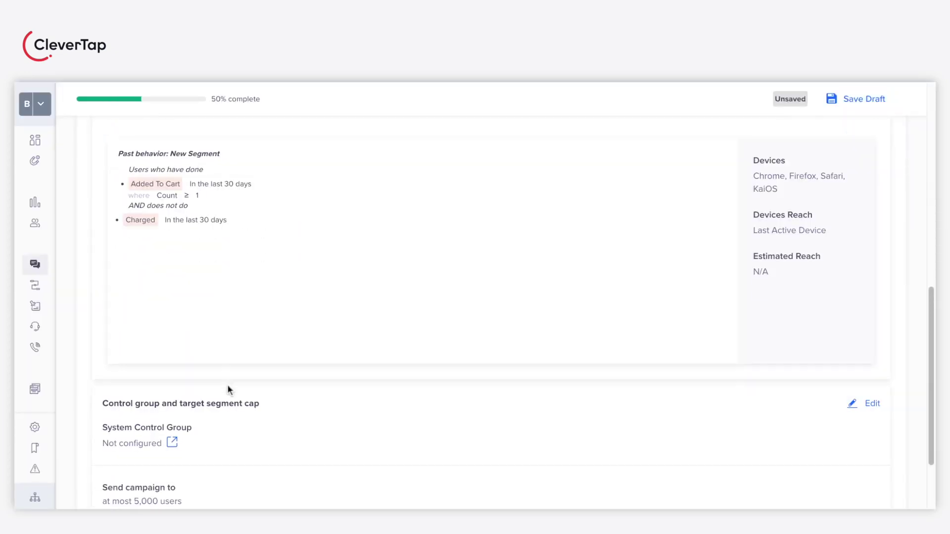
scroll(227, 385, "down", 2)
scroll(208, 396, "down", 3)
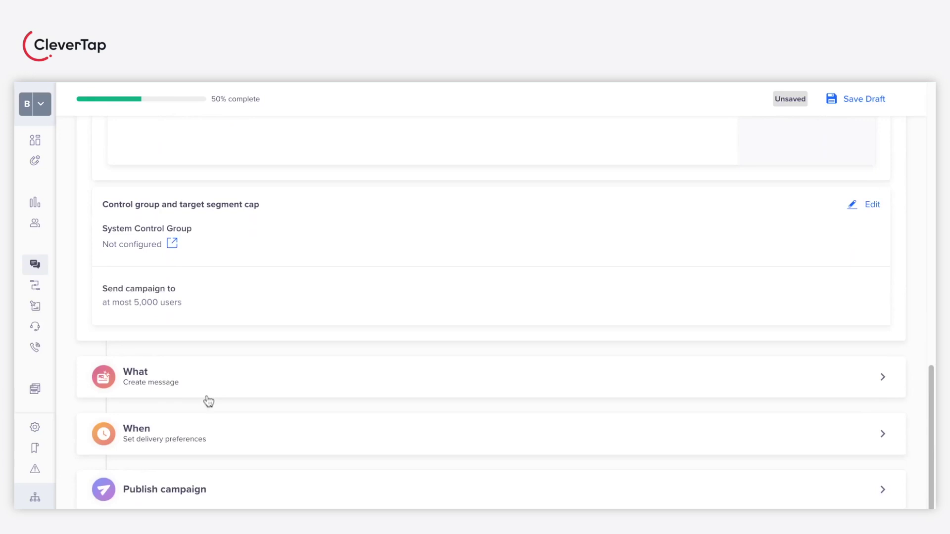
left_click(155, 377)
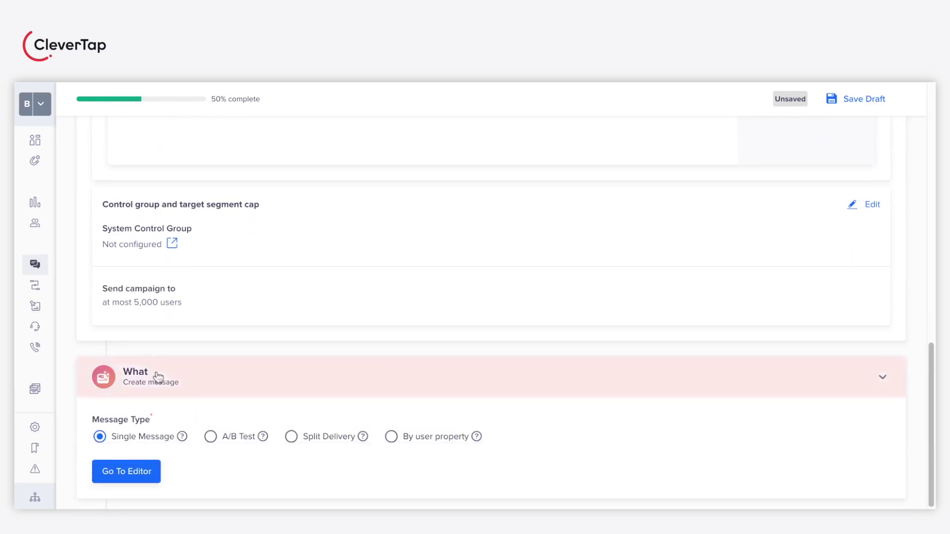
left_click(135, 471)
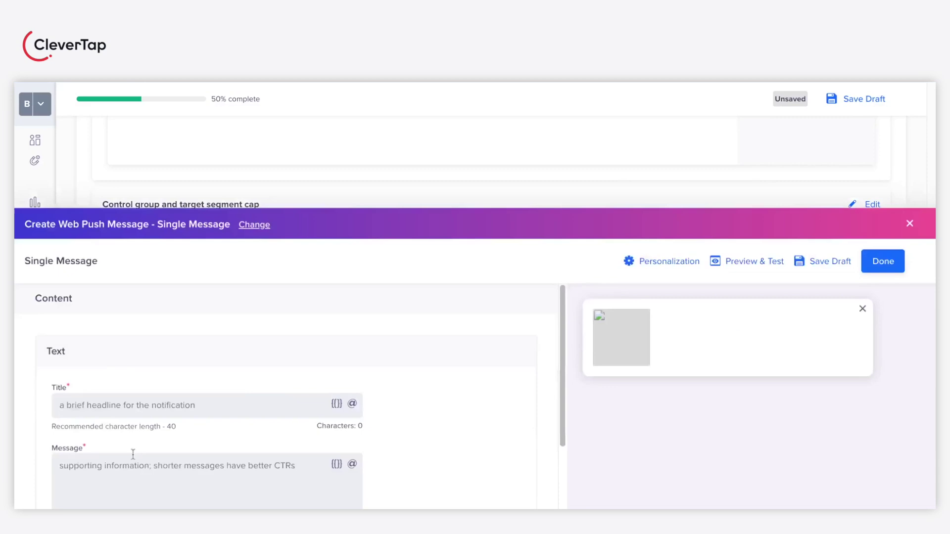
left_click(119, 250)
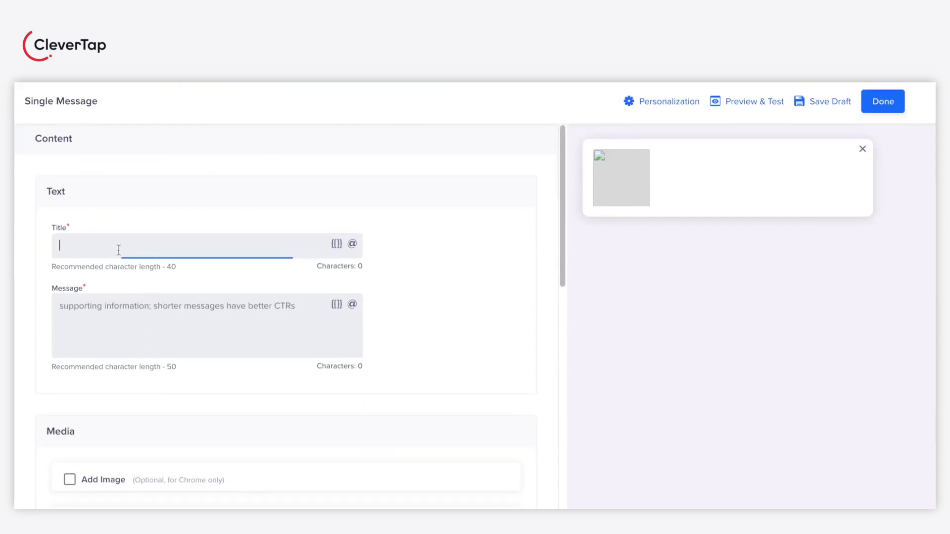
type("Hey ")
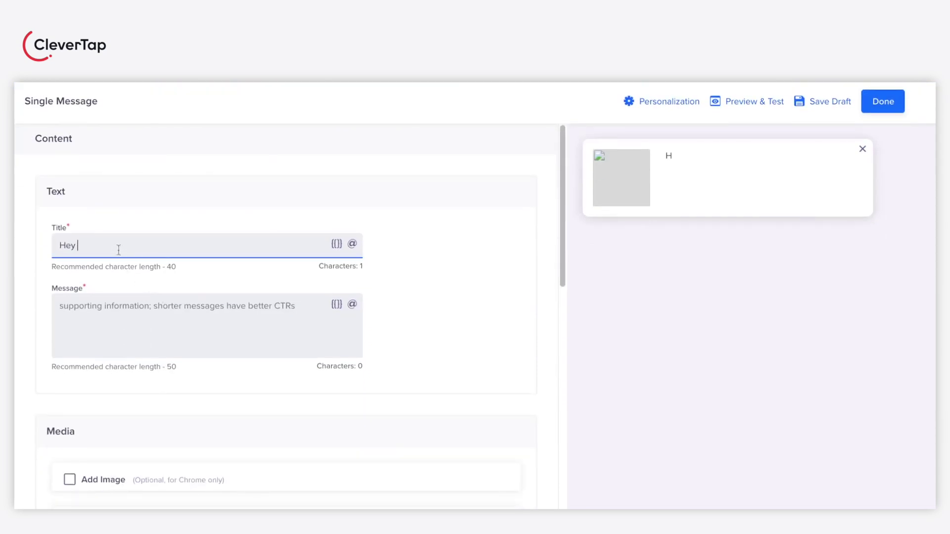
type("@name")
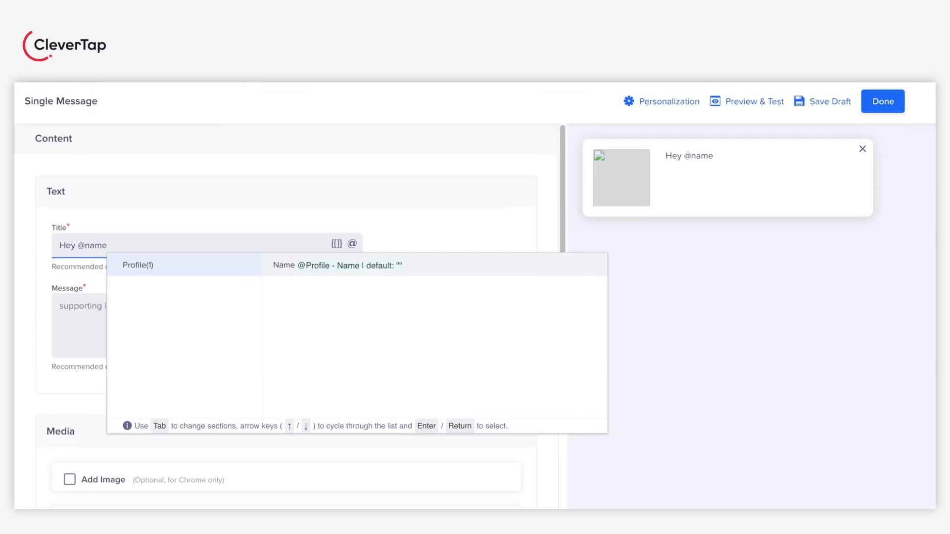
left_click(294, 267)
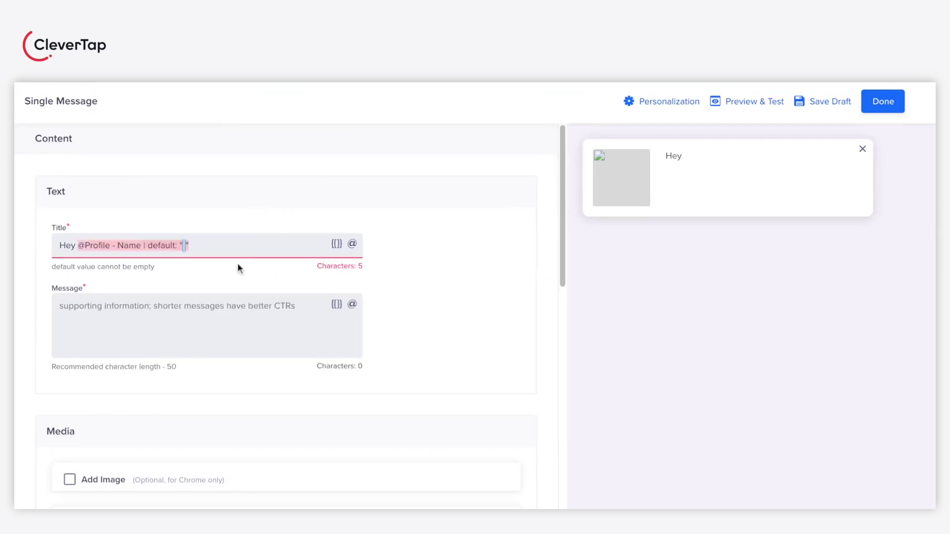
type("There")
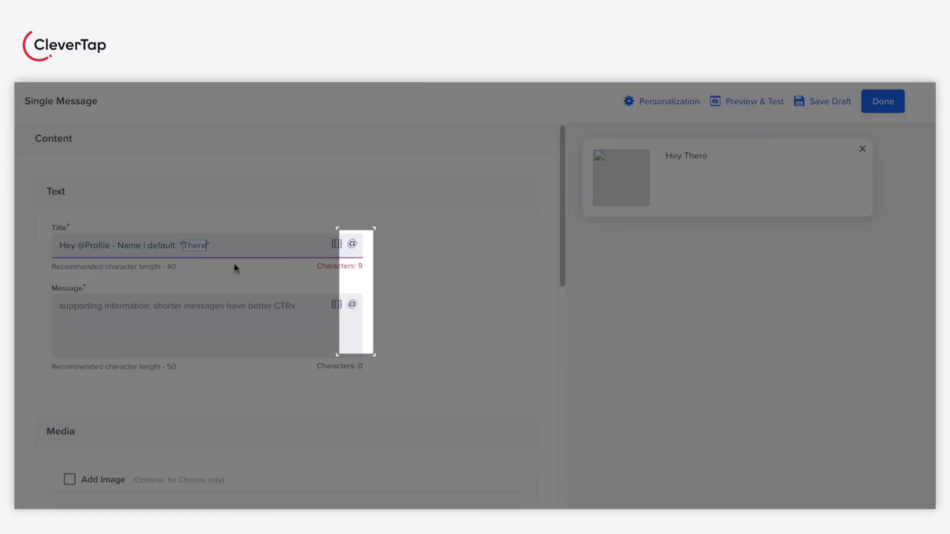
type("!!")
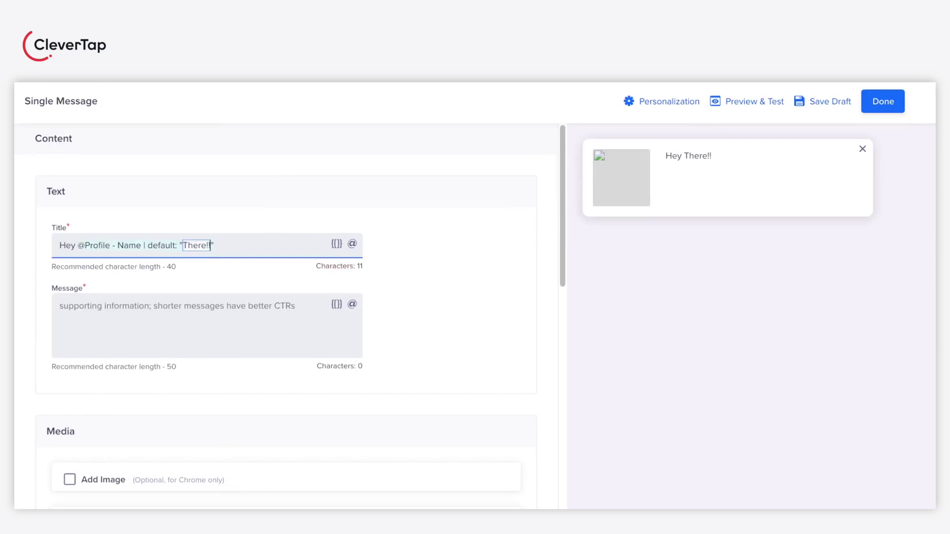
Paste the End of Season sale message with code SUM50 and enable Add Image.
left_click(181, 310)
key("Tab")
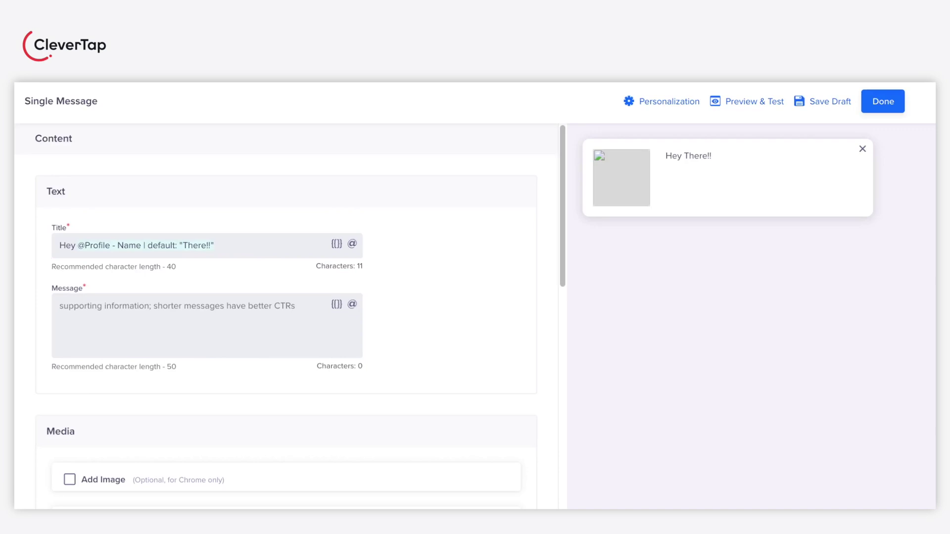
key("shift+Tab")
type("The End of Season sale is live!!Get upto 50% Off on your favourite items! Use Promocode - SUM50. Hurry up!")
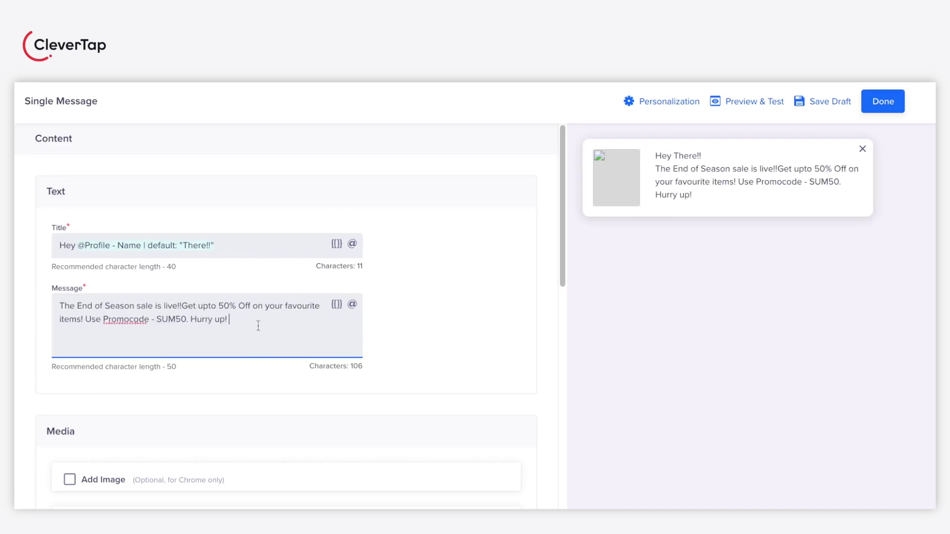
scroll(191, 346, "down", 4)
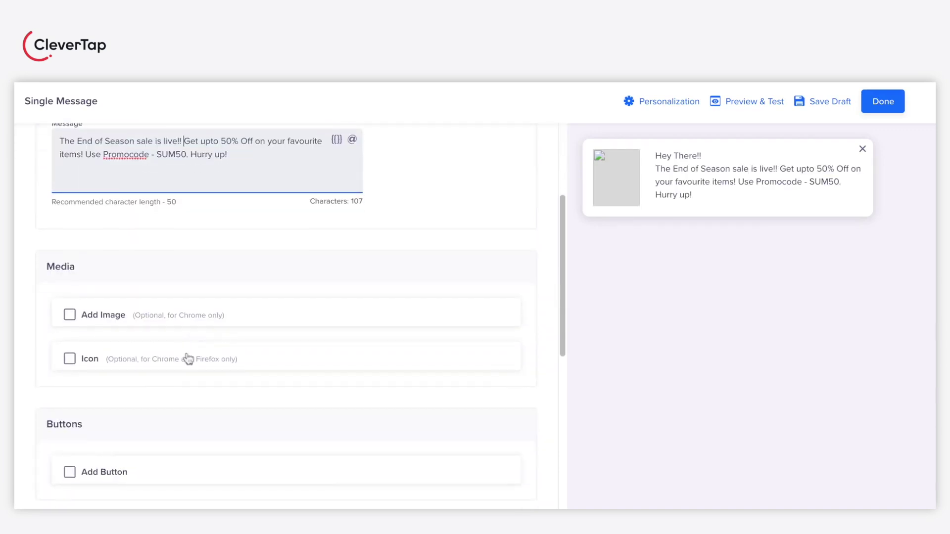
left_click(70, 315)
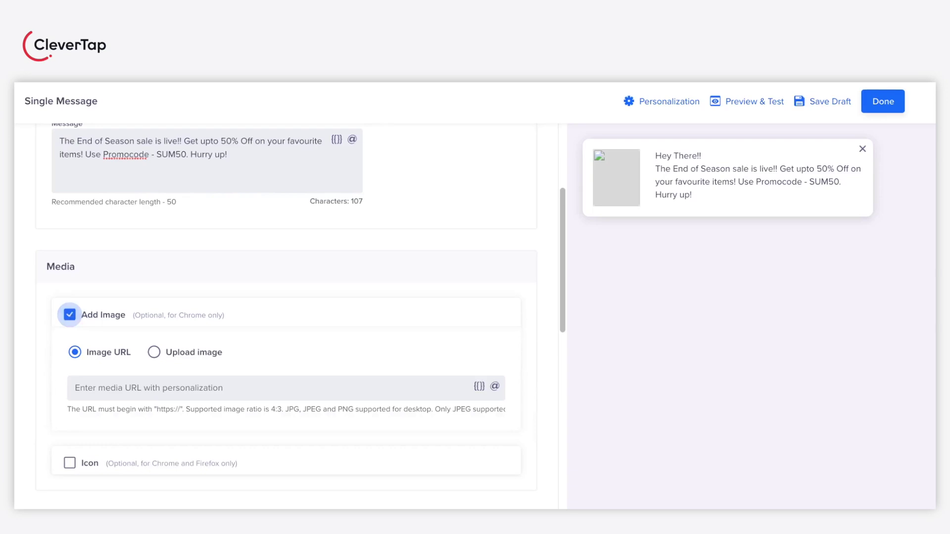
Paste the 50% off sale image URL as the media and add a button.
left_click(208, 388)
key("ctrl+v")
scroll(208, 389, "down", 3)
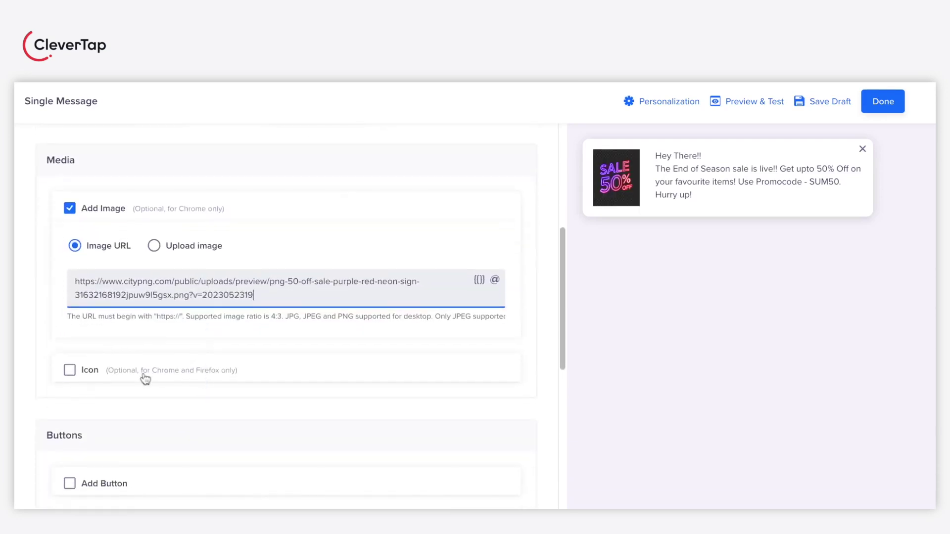
scroll(143, 382, "down", 2)
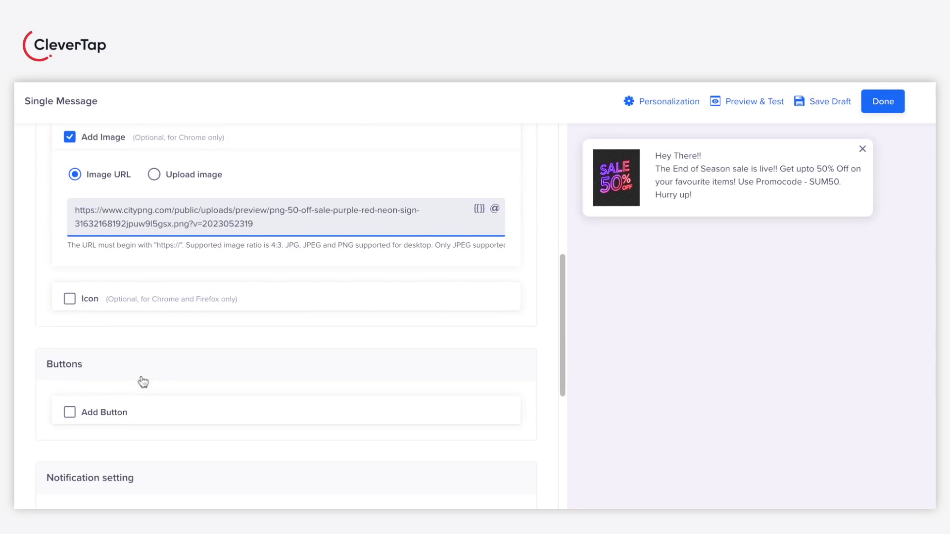
left_click(71, 415)
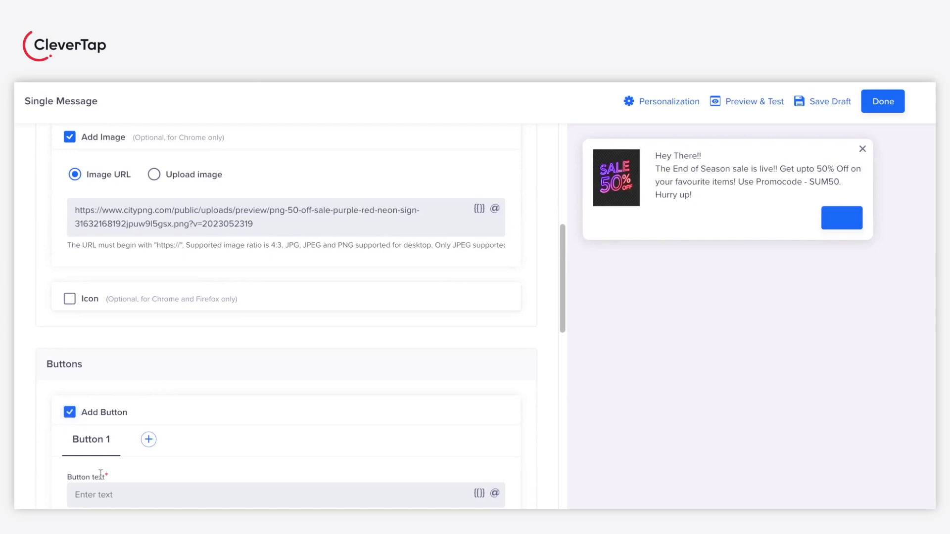
left_click(99, 496)
type("S")
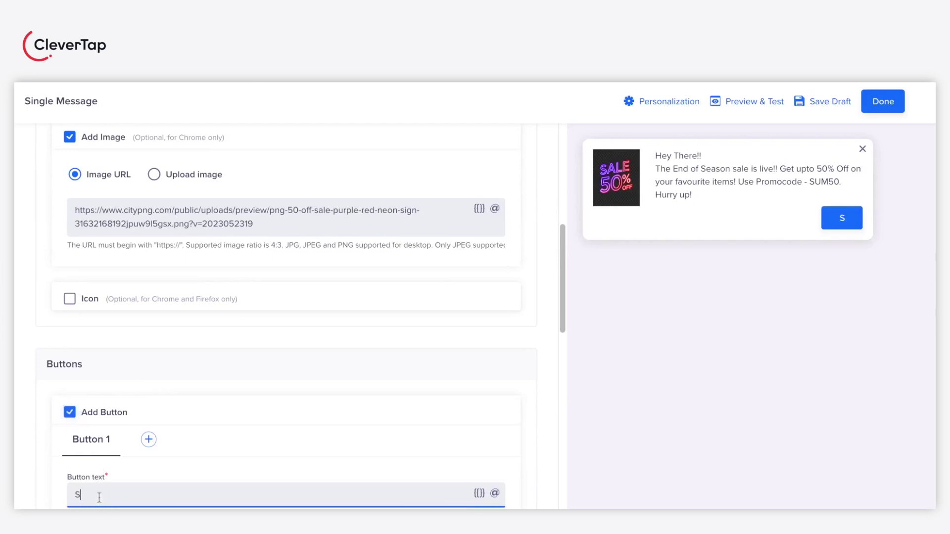
type("hop Now")
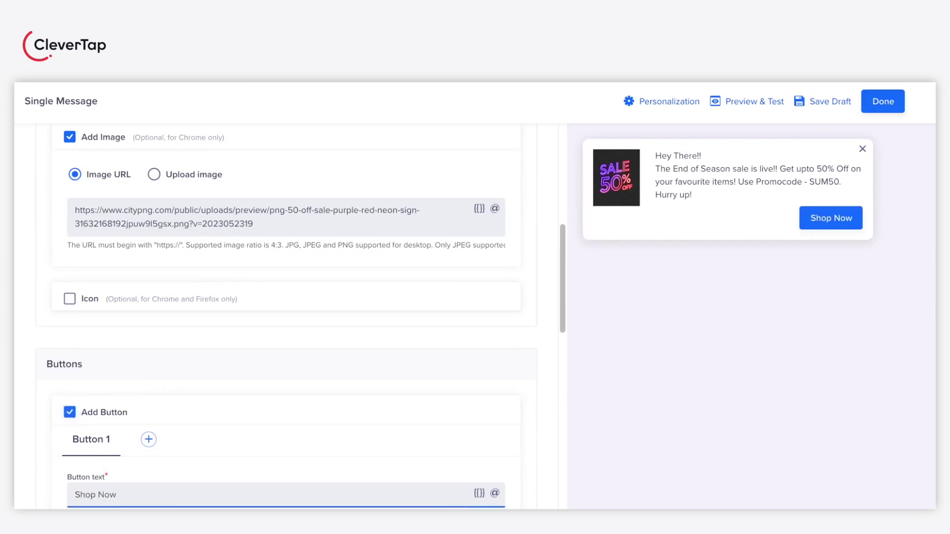
type(" !!")
scroll(287, 317, "down", 2)
scroll(287, 317, "down", 3)
left_click(110, 312)
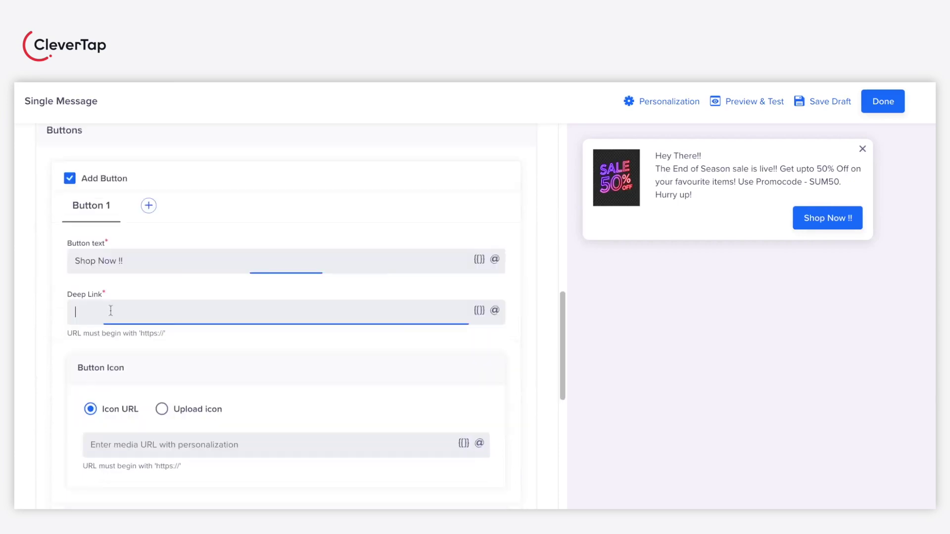
type("https:")
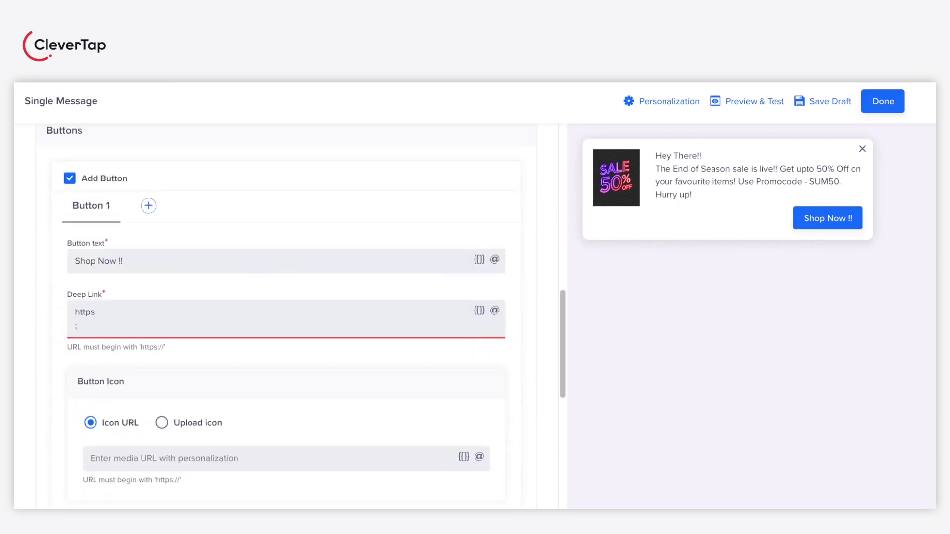
type("//www")
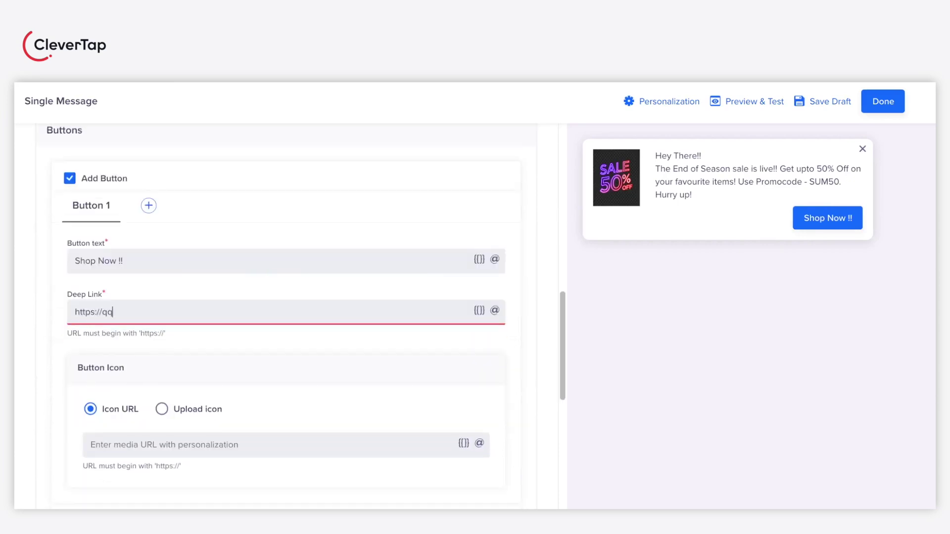
type(".abc.com")
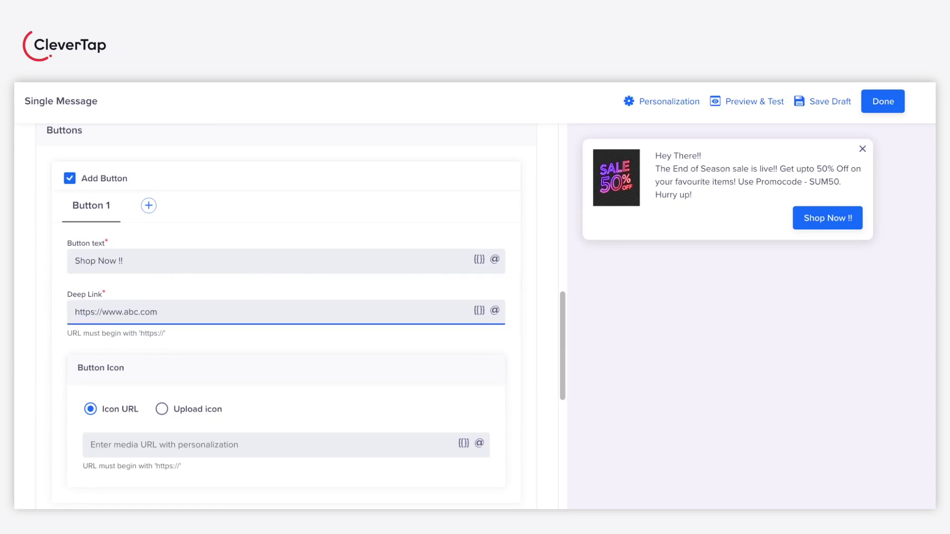
scroll(110, 295, "down", 6)
left_click(110, 295)
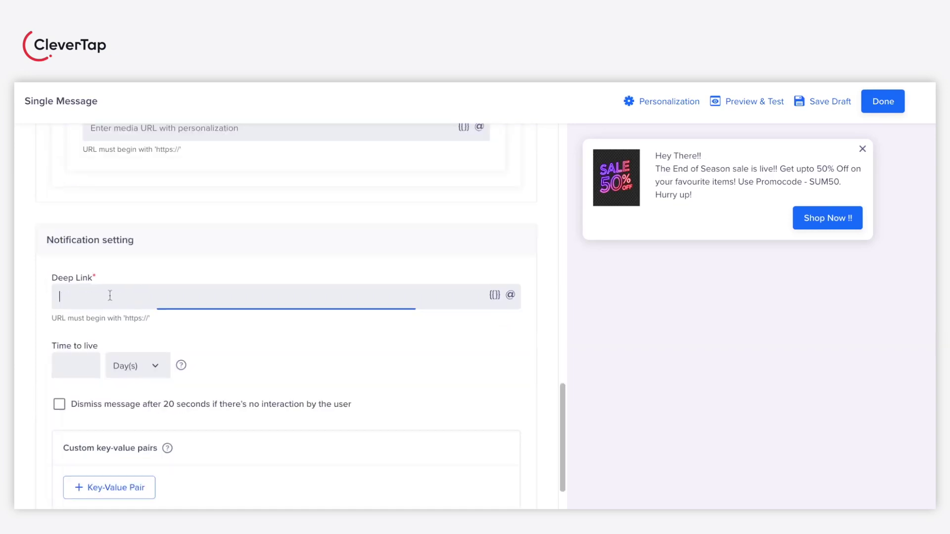
type("http")
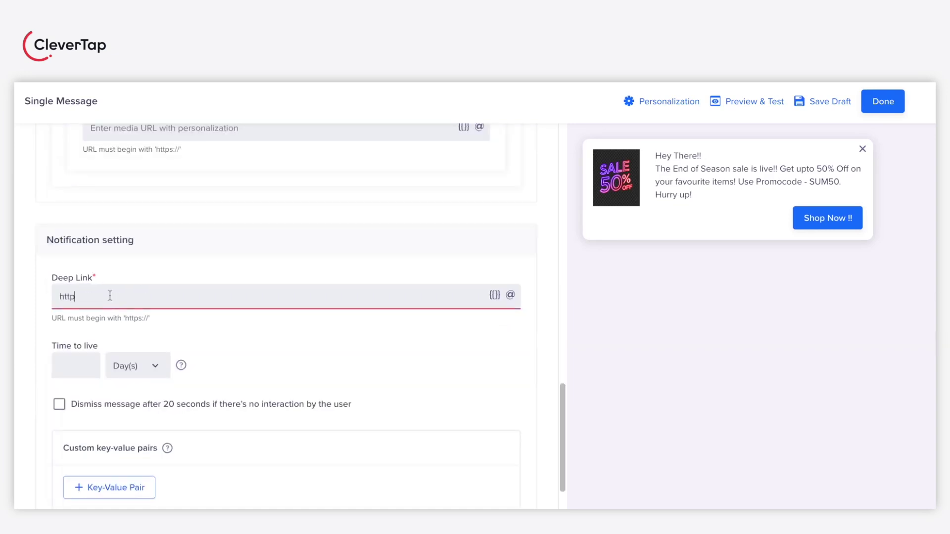
type("s://www.abc.com/xyx")
key("BackSpace")
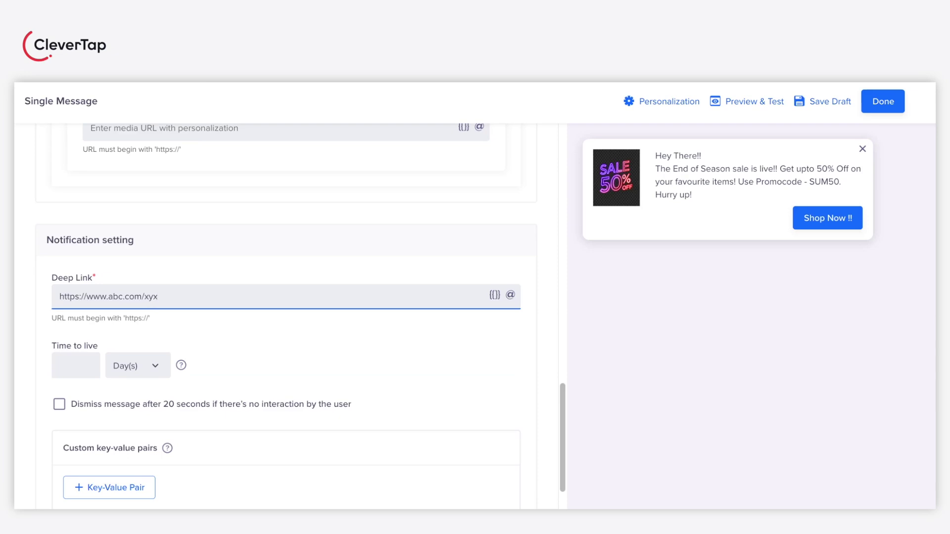
type("z")
Set a 2-day time to live, dismiss after 20 seconds, and remove the empty key-value row.
left_click(75, 365)
scroll(99, 376, "down", 1)
key("Up")
key("Up")
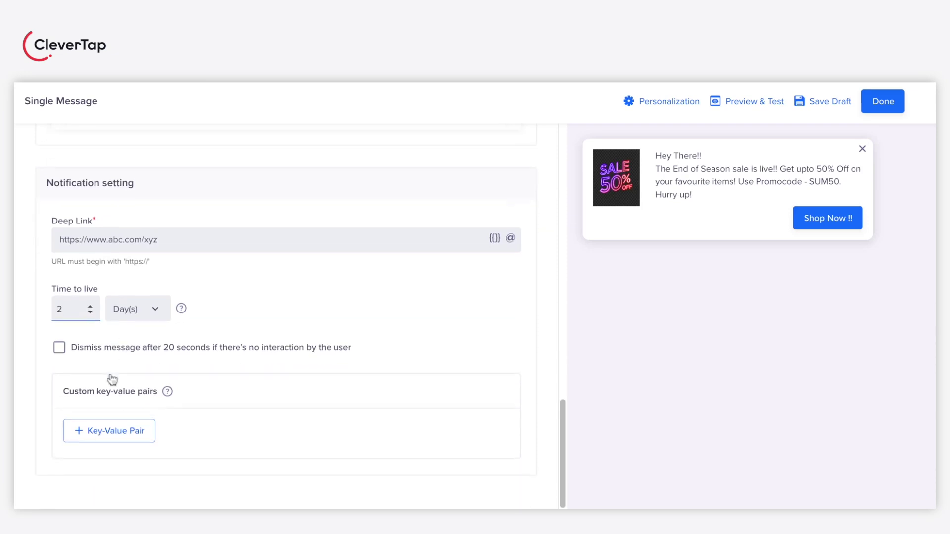
left_click(59, 344)
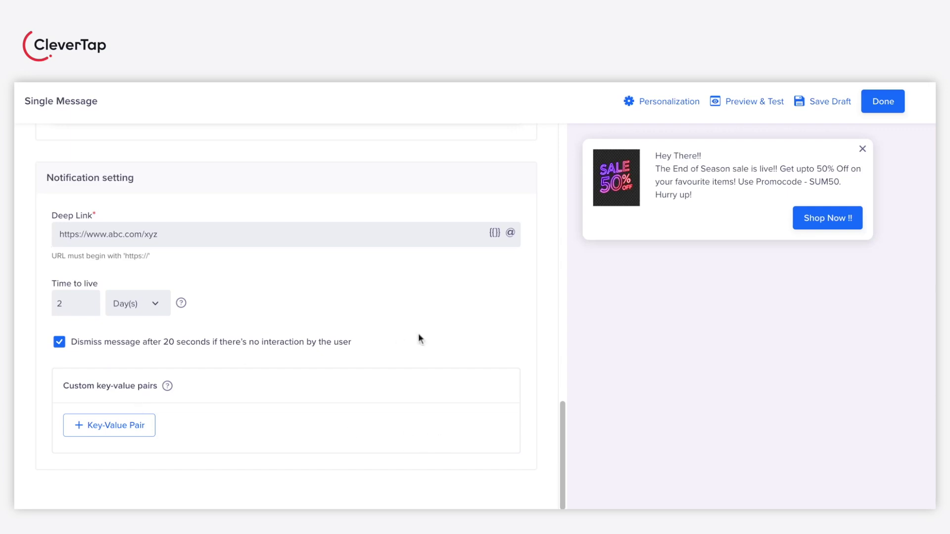
left_click(130, 426)
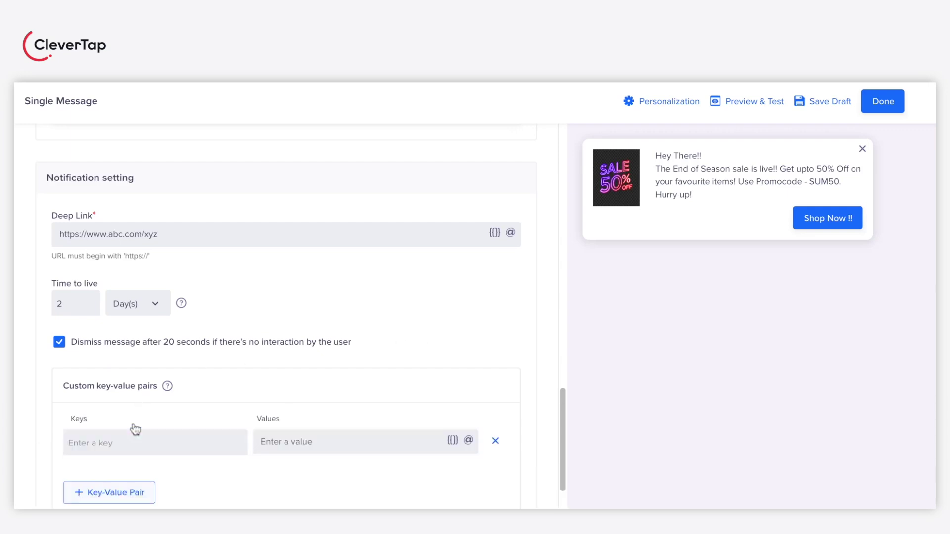
left_click(495, 441)
Close the message editor and confirm Date and time as Send Now in the account timezone.
left_click(880, 101)
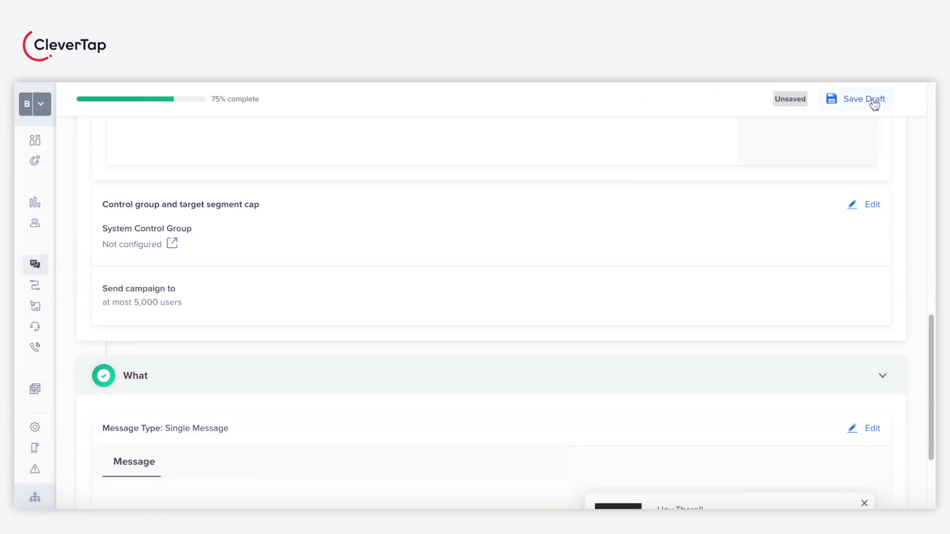
scroll(418, 301, "down", 5)
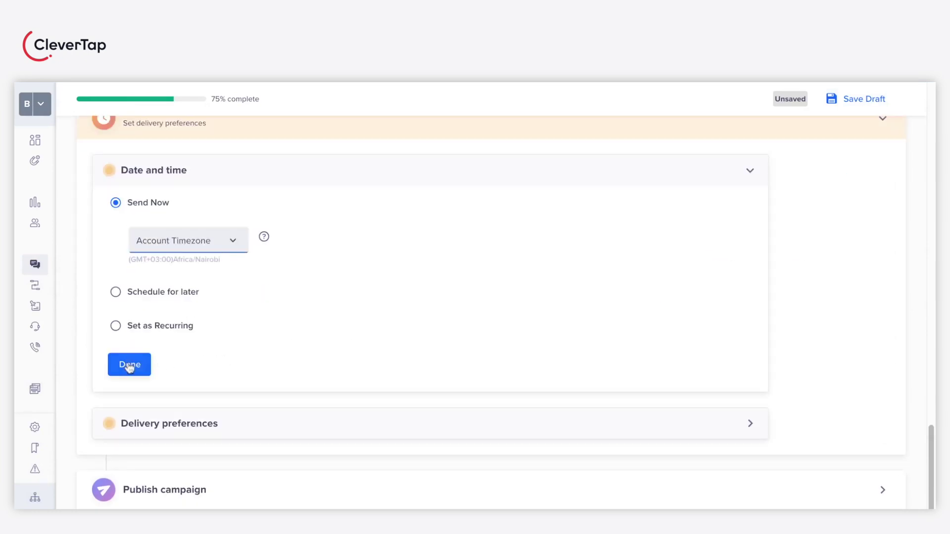
left_click(129, 366)
In Delivery preferences, enable a campaign cut-off at 15:09 so sending stops after then.
left_click(129, 367)
scroll(195, 304, "up", 15)
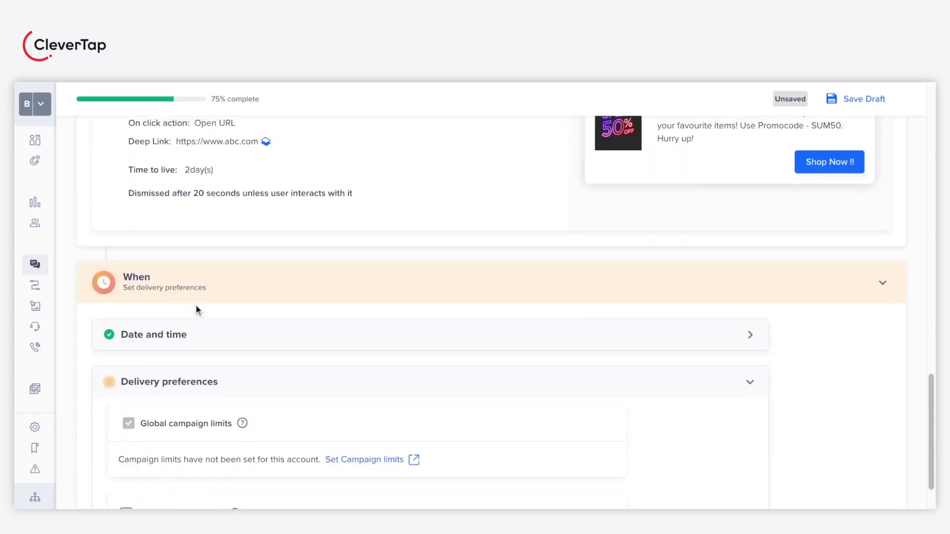
scroll(167, 354, "down", 15)
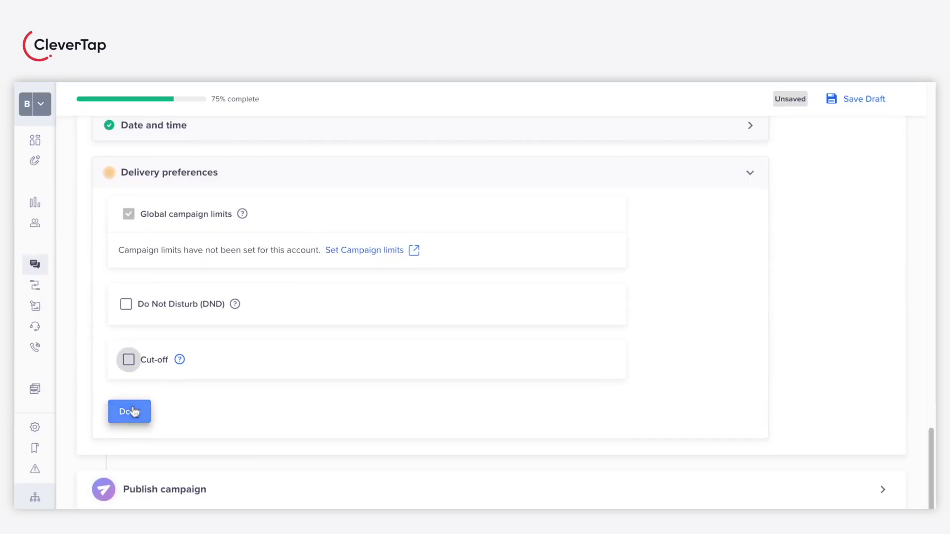
left_click(129, 362)
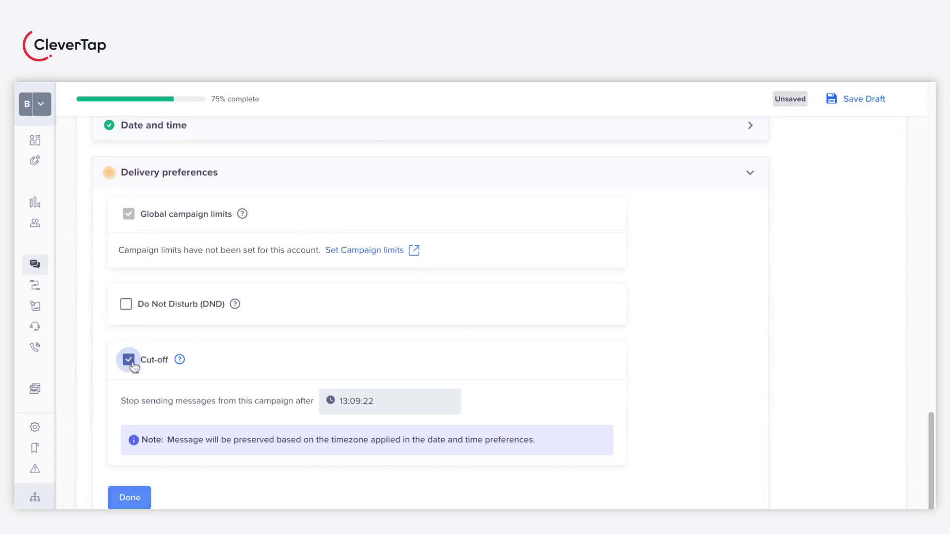
left_click(343, 400)
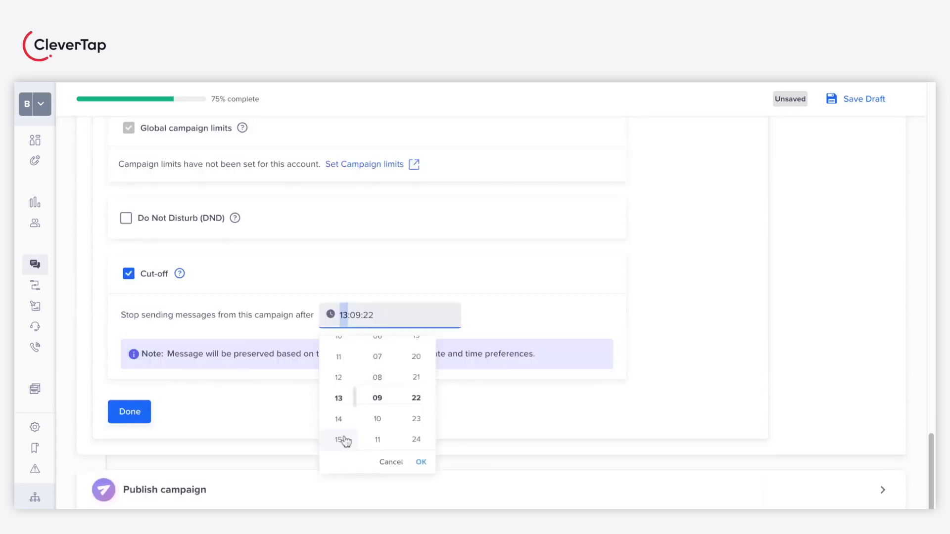
left_click(345, 440)
left_click(420, 462)
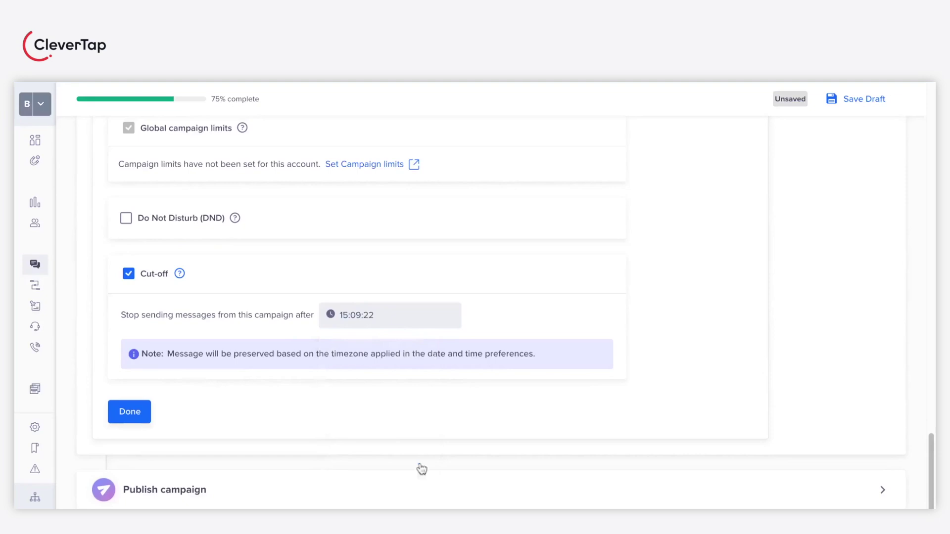
left_click(129, 411)
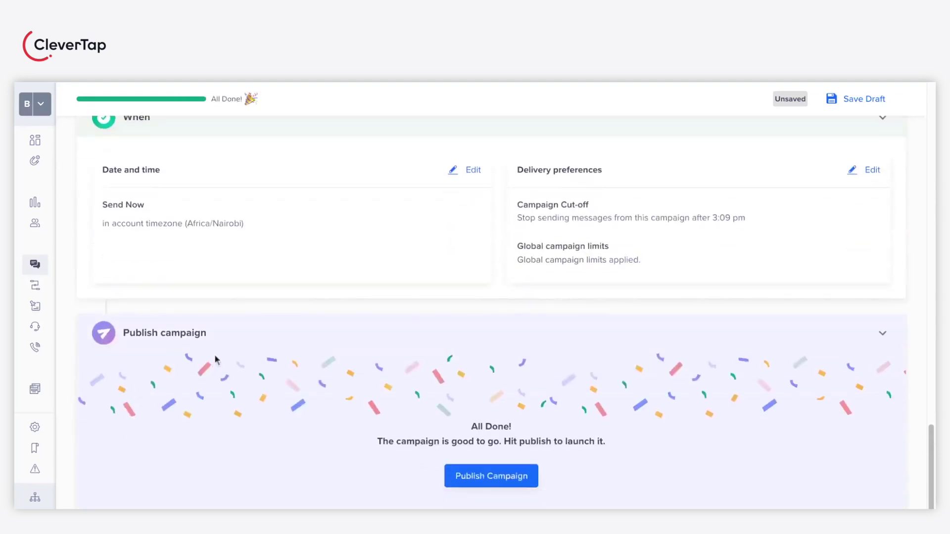
Publish the Web Push campaign and confirm it in the Publish dialog.
left_click(491, 477)
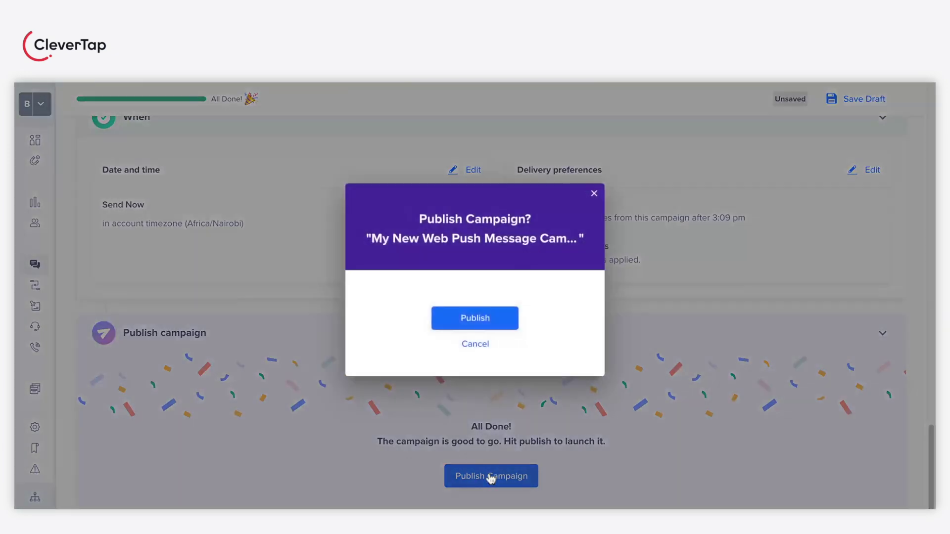
left_click(482, 319)
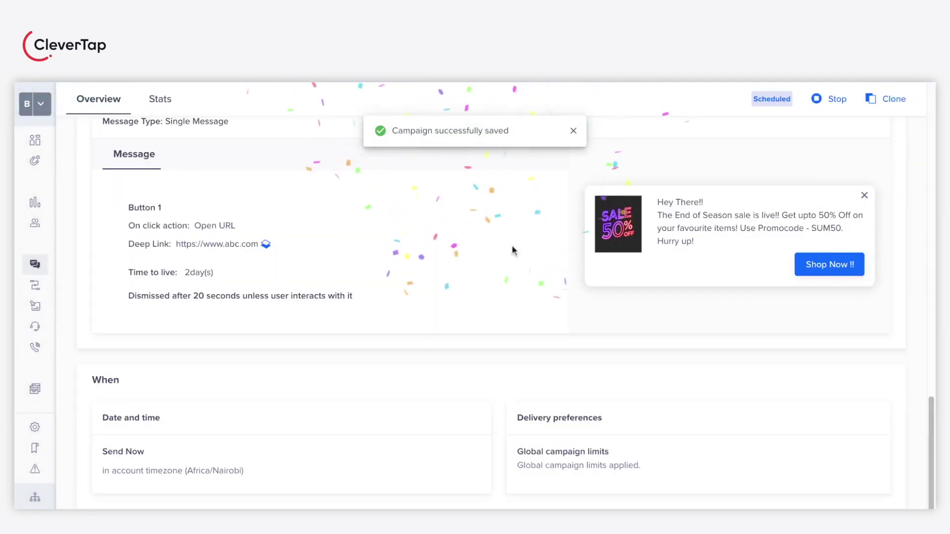